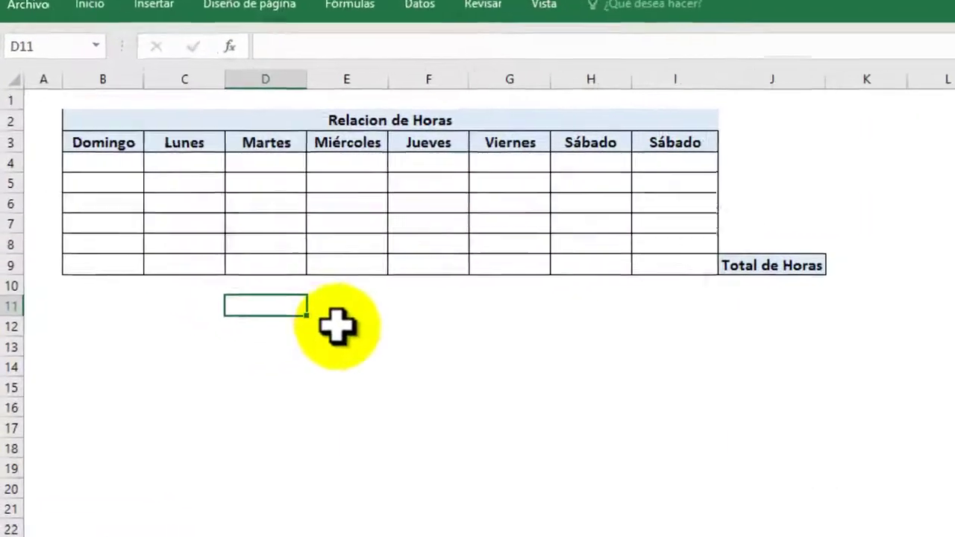
Apply the [h]:mm:ss custom time format to the table body B4:I9
click(291, 270)
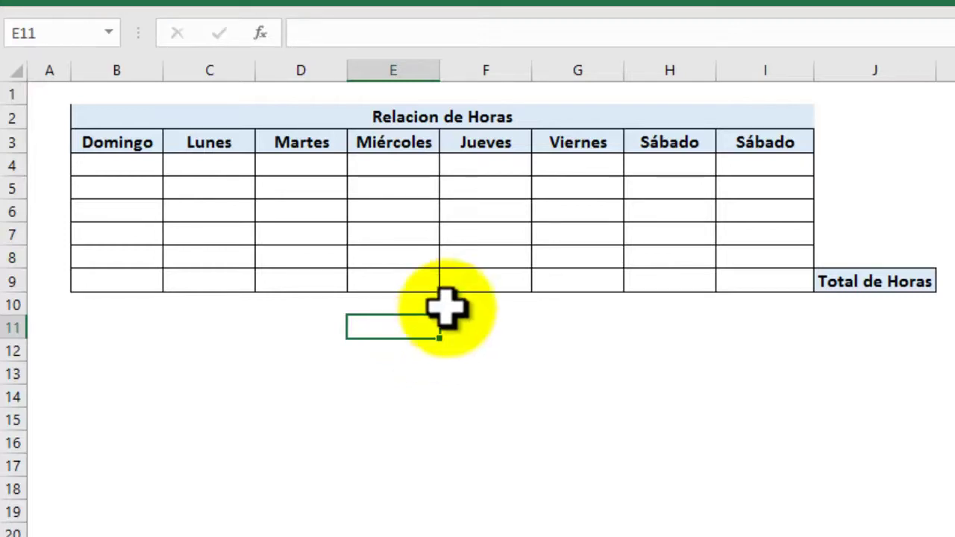
click(159, 158)
drag(159, 158, 768, 281)
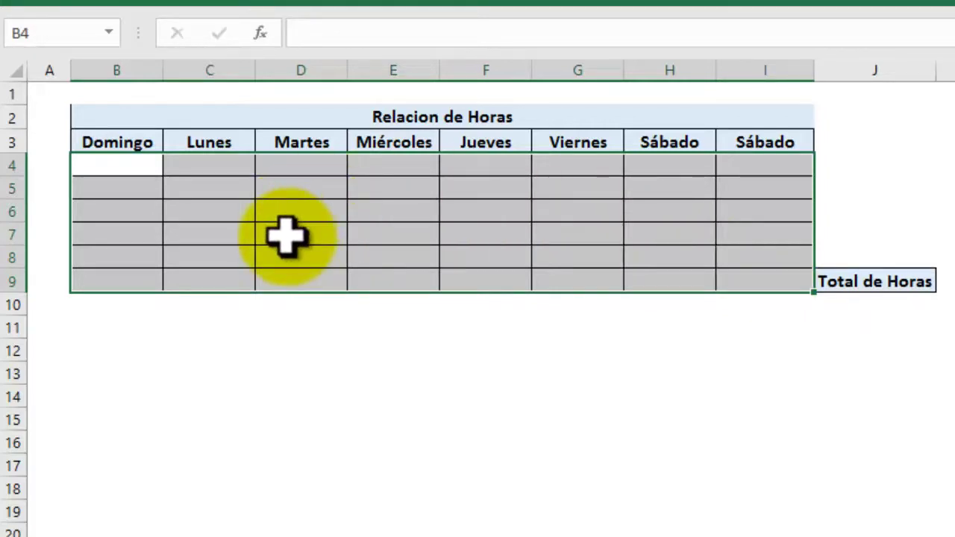
right_click(287, 235)
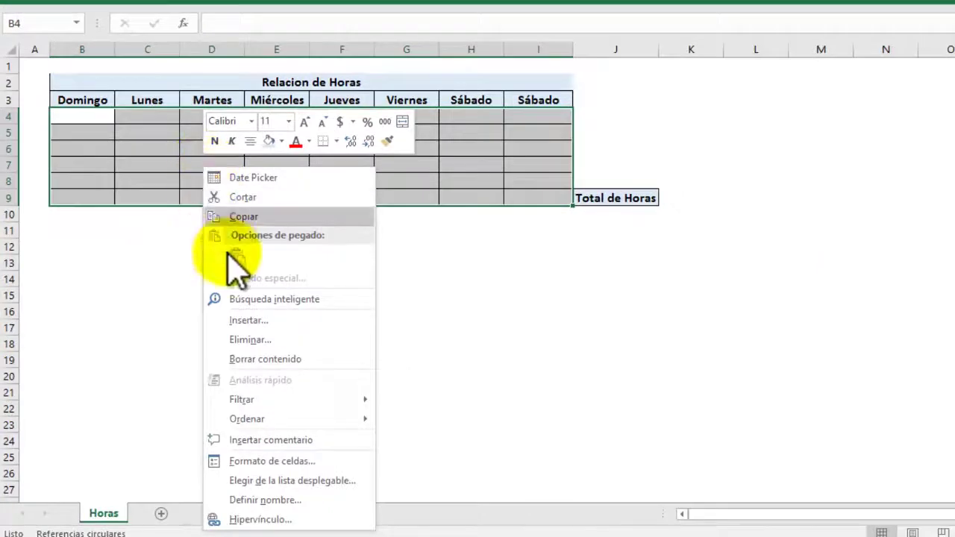
click(284, 459)
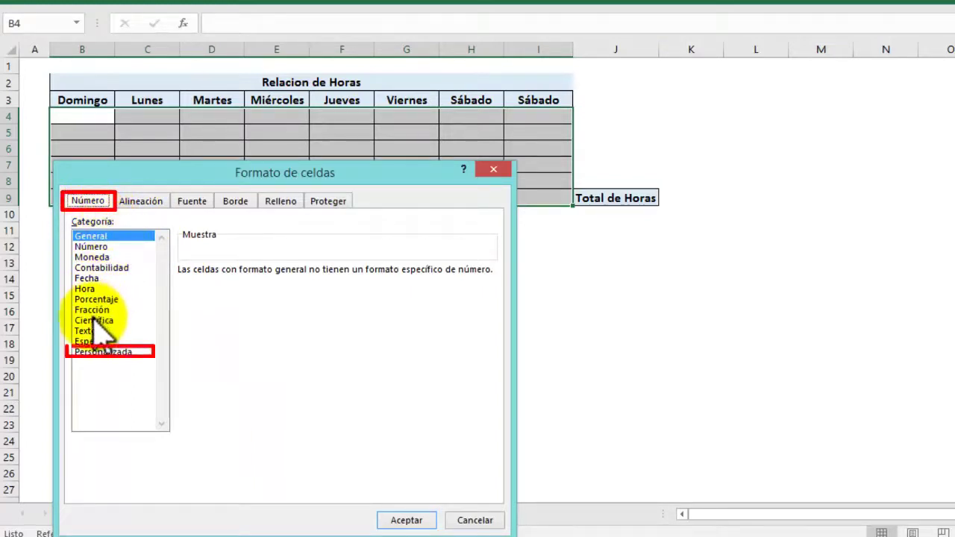
click(85, 289)
click(115, 352)
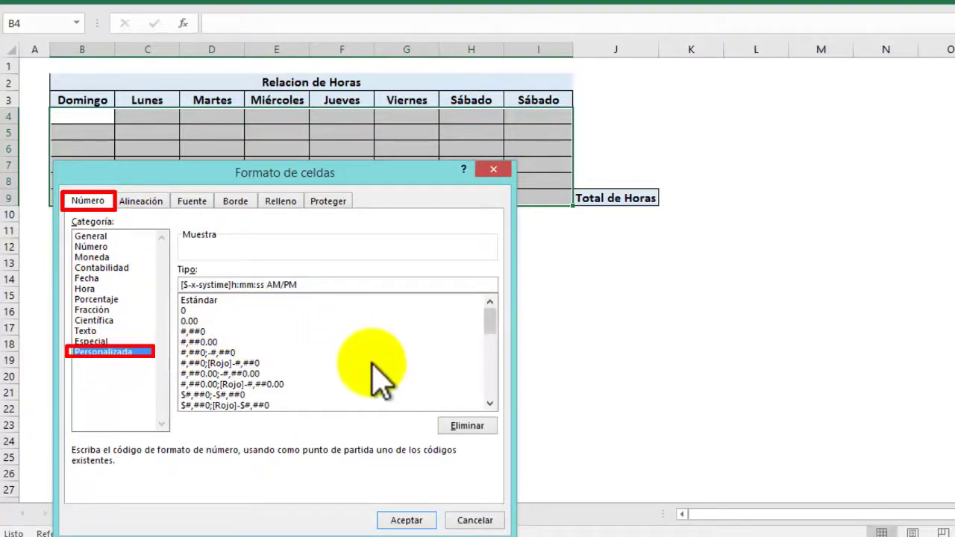
click(490, 405)
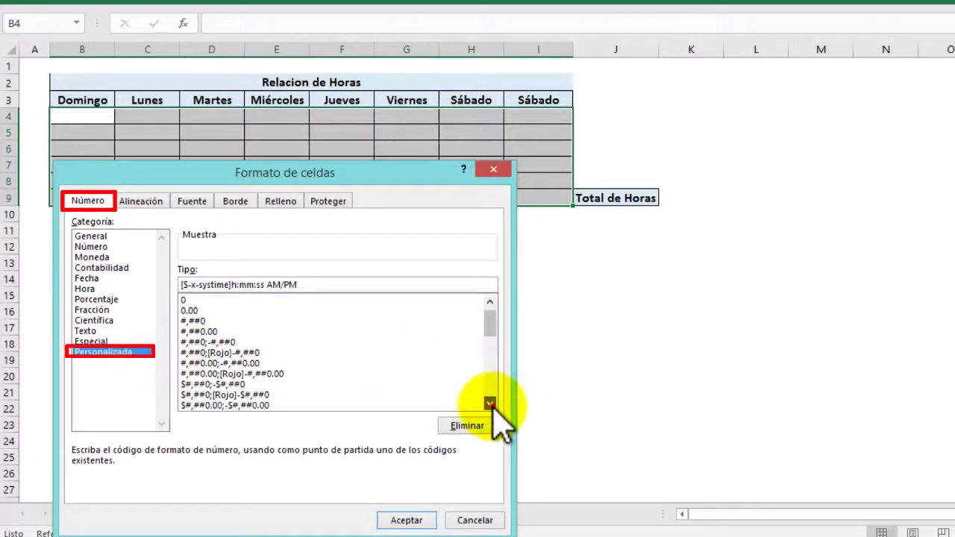
click(491, 405)
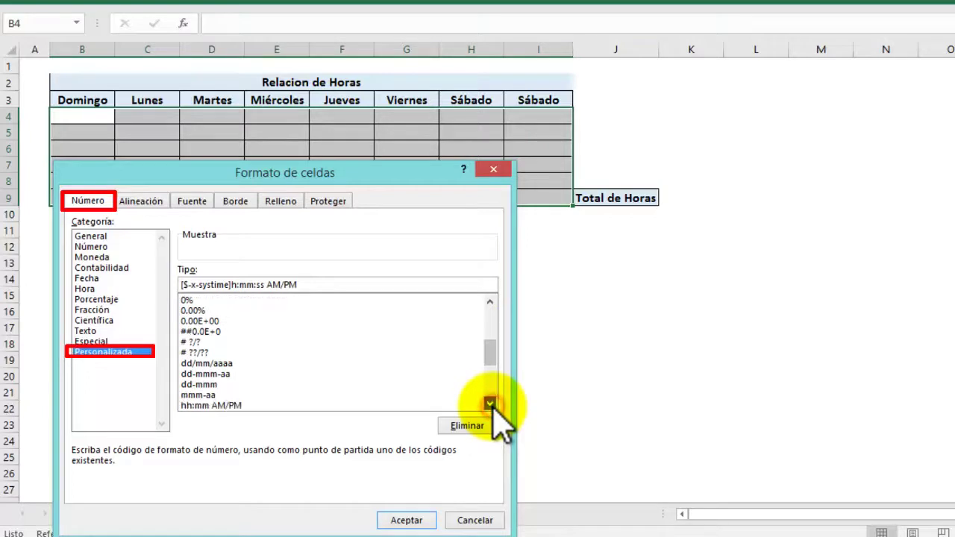
click(491, 405)
click(491, 405)
click(491, 405)
click(491, 405)
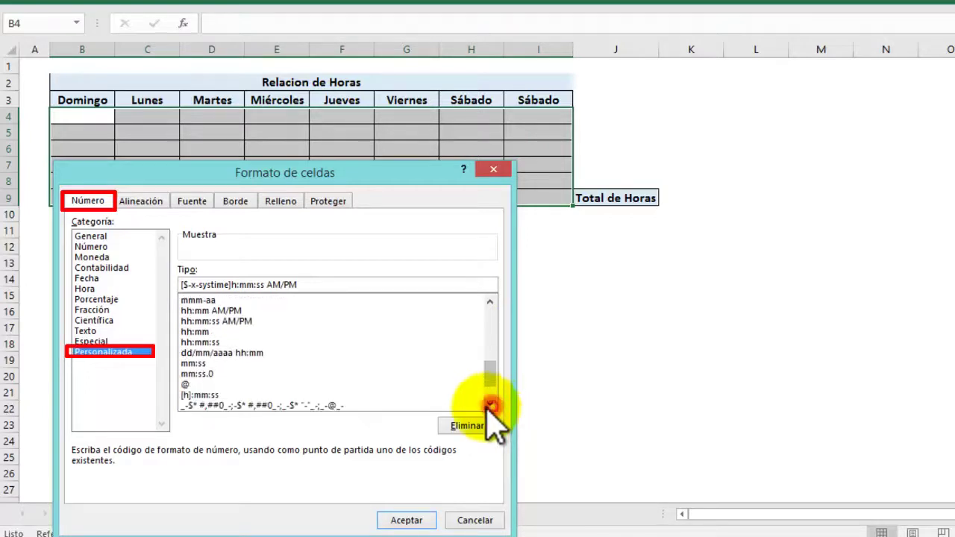
click(199, 395)
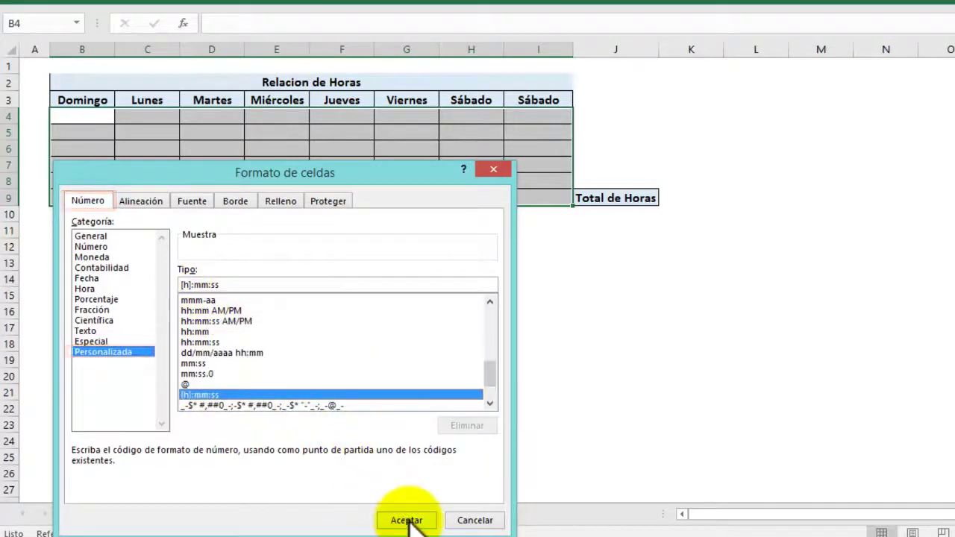
click(406, 520)
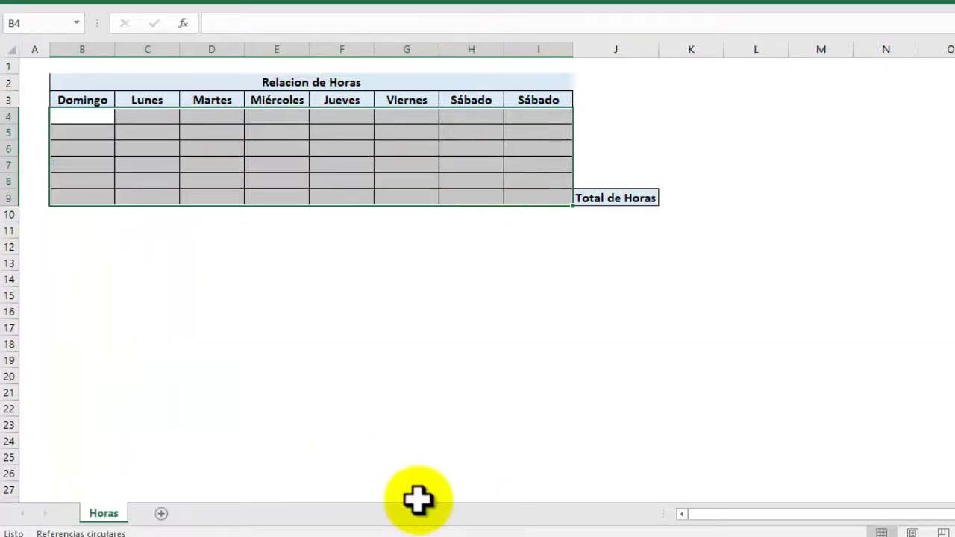
Enter 9:00 am in C4 and 14:00 in C5 under Lunes
click(460, 364)
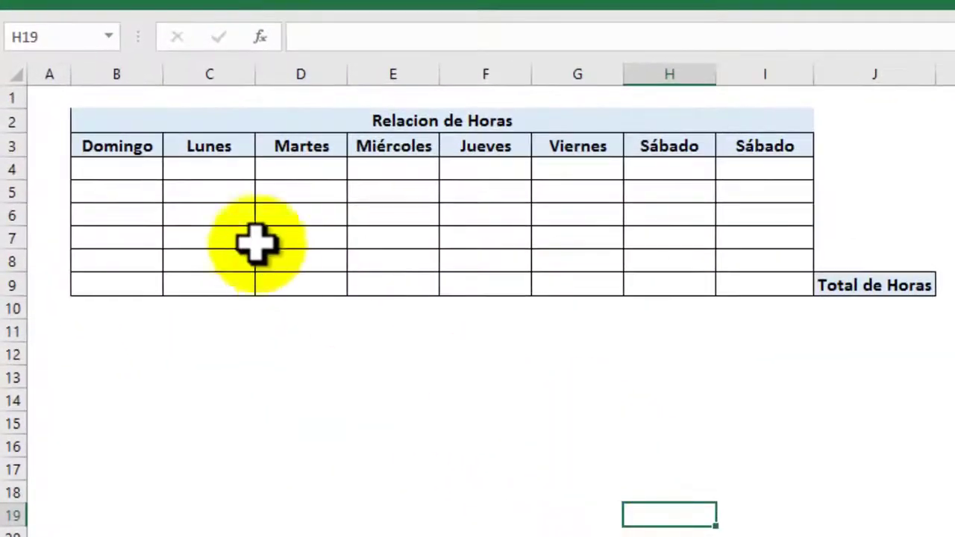
click(226, 174)
text(9:)
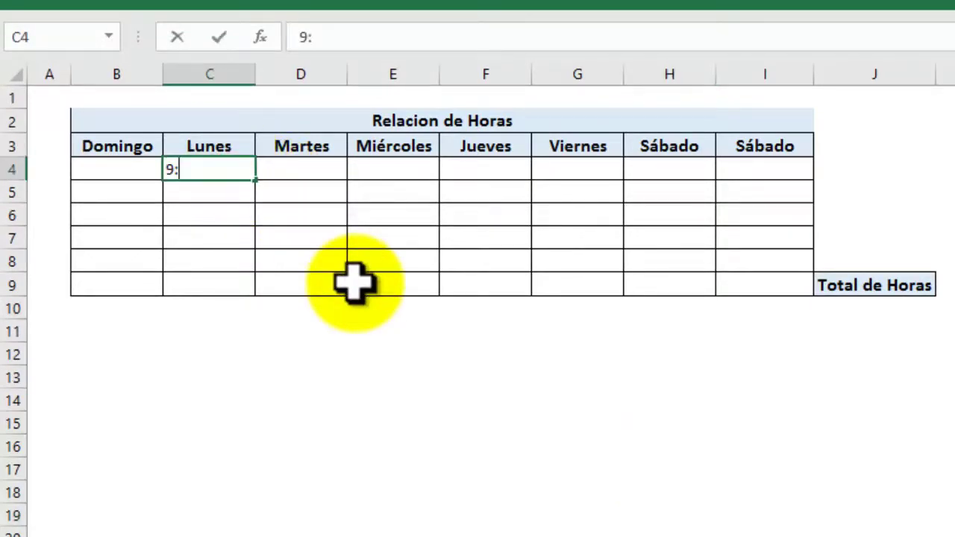
text(00 a)
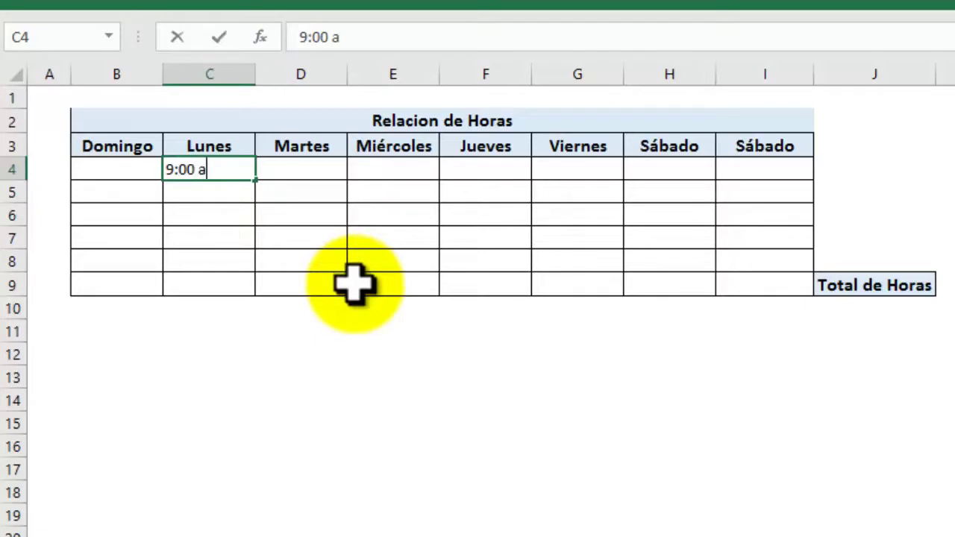
text(m)
key(Return)
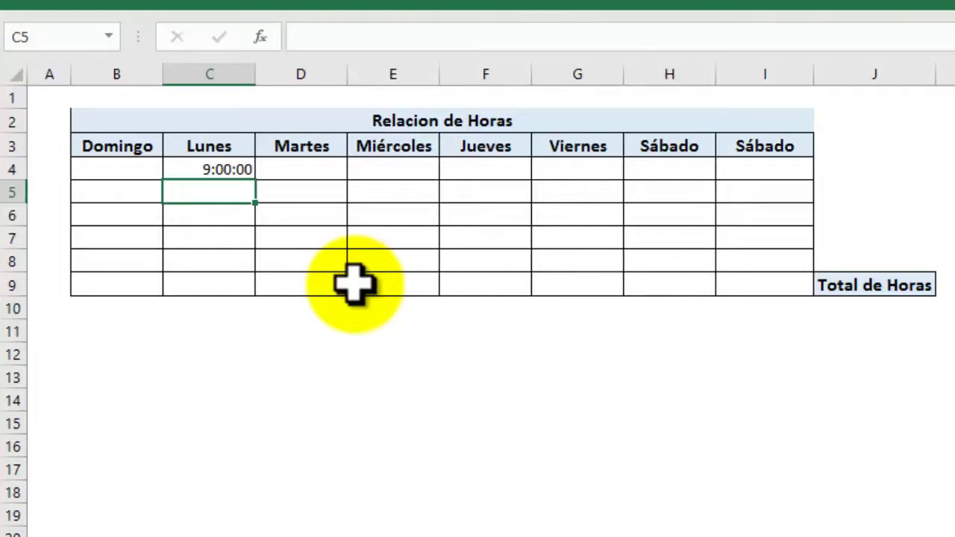
text(14:00)
key(Return)
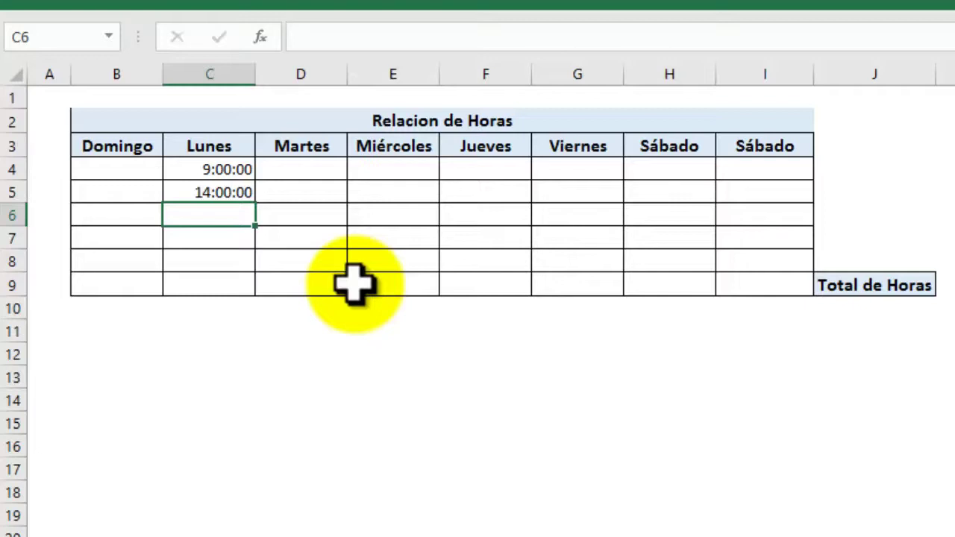
Move the selection down to C9 in the totals row under Lunes
key(Down)
key(Down)
key(Down)
key(Left)
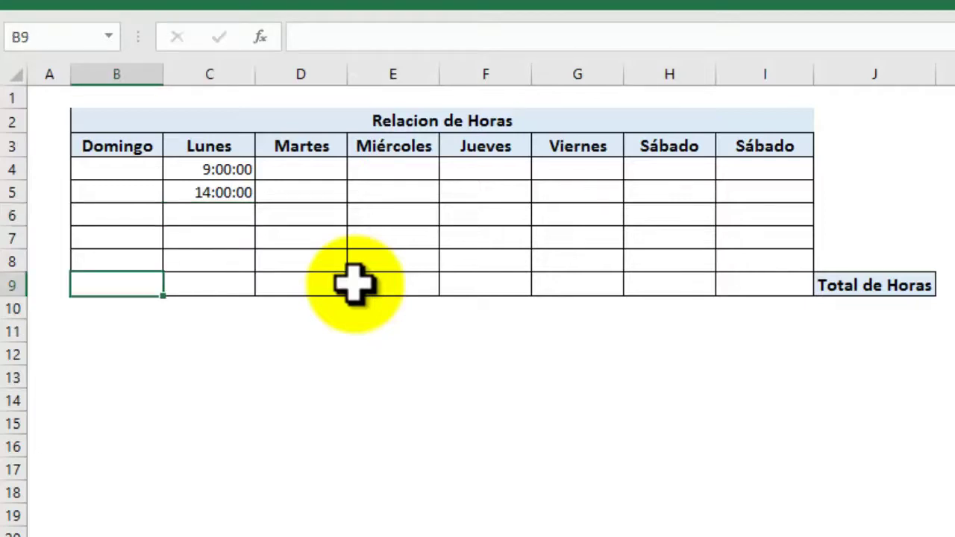
key(Left)
key(Right)
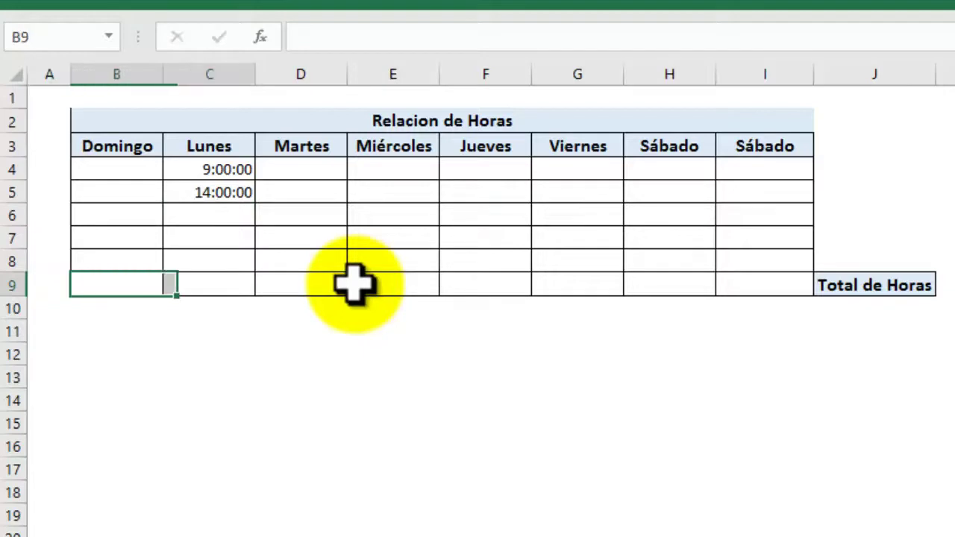
key(shift+Right)
key(shift+Right)
key(shift+Right)
key(shift+Right)
key(shift+Right)
key(shift+Right)
key(shift+Right)
key(Left)
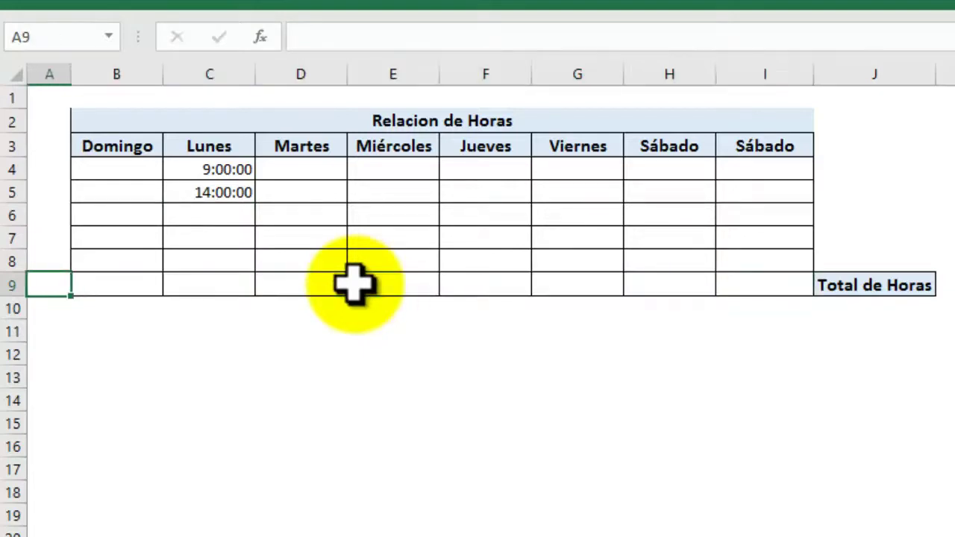
key(Right)
key(Right)
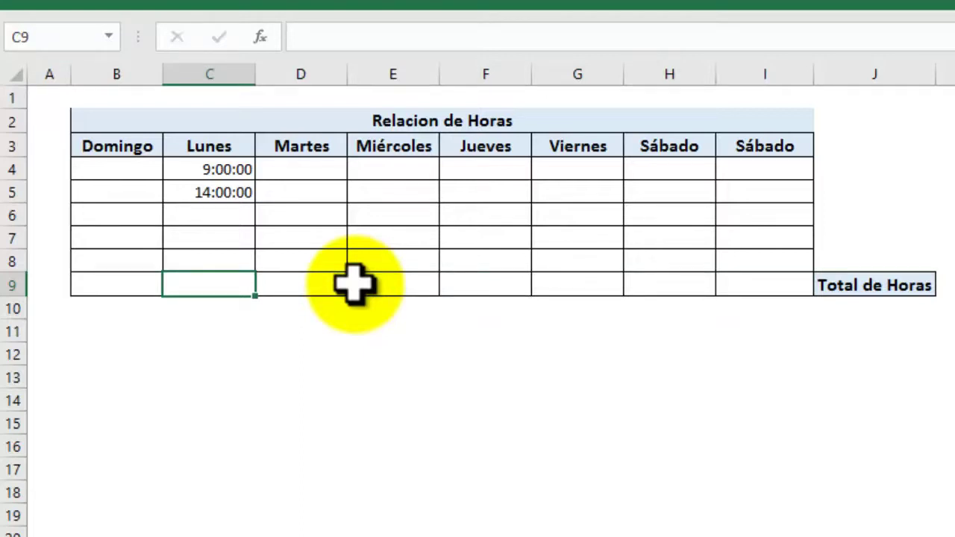
Enter =C5-C4 in C9 to compute Monday's 5:00:00 worked hours
text(=)
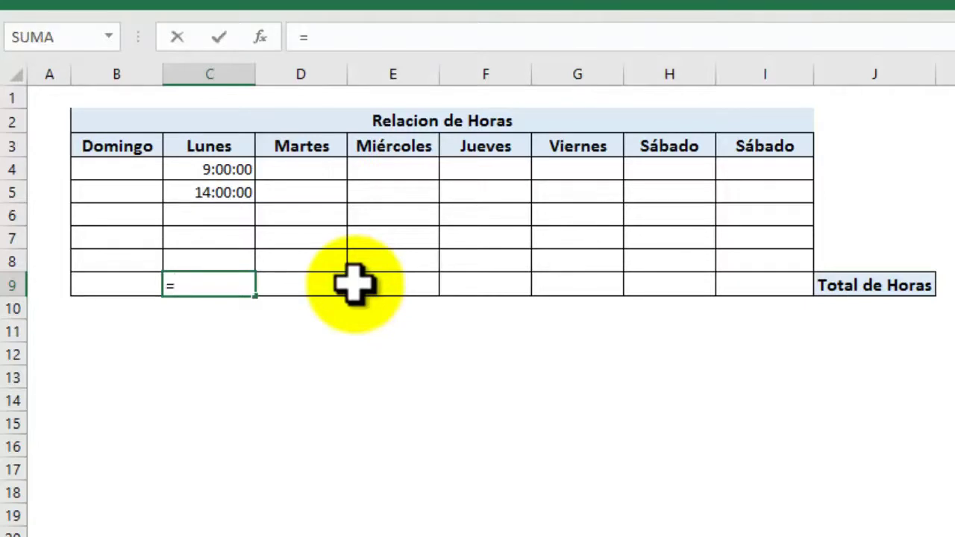
click(223, 192)
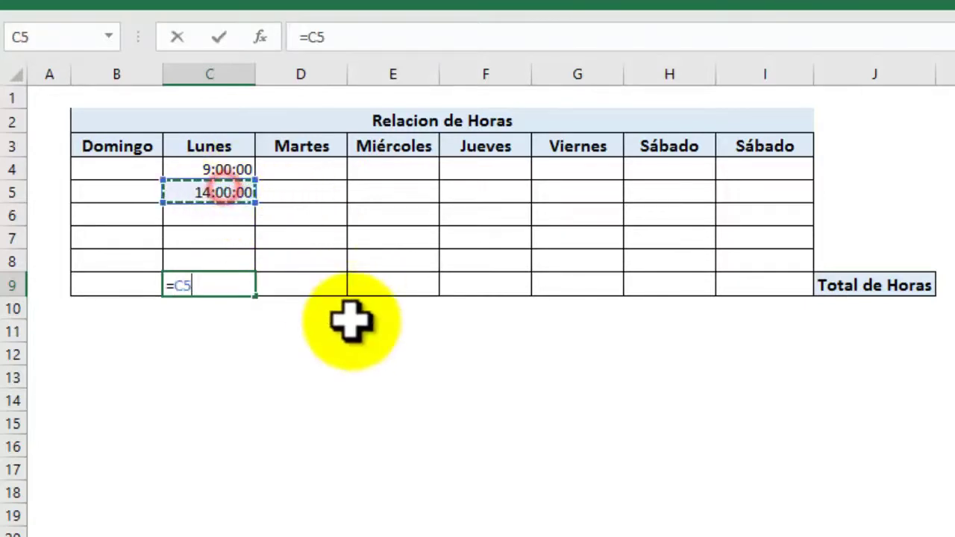
text(-)
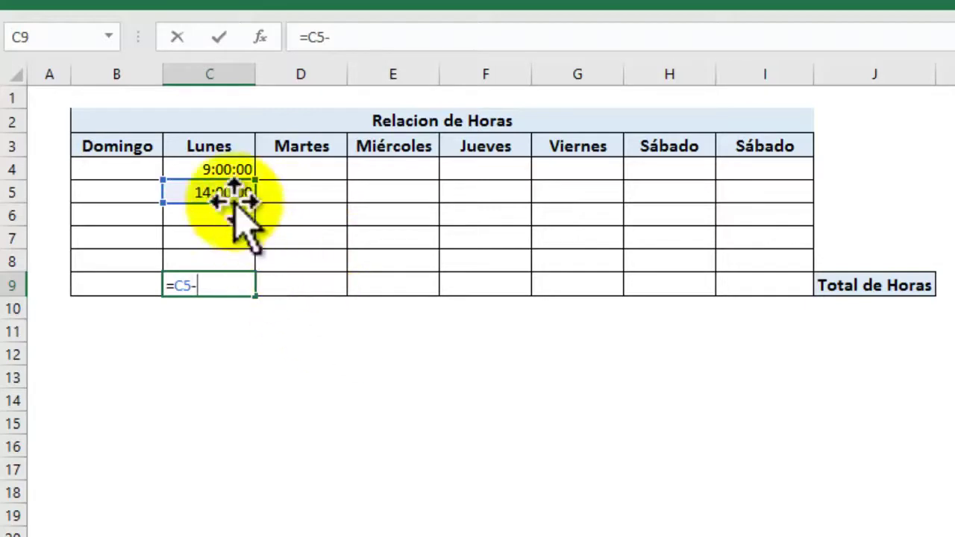
click(214, 169)
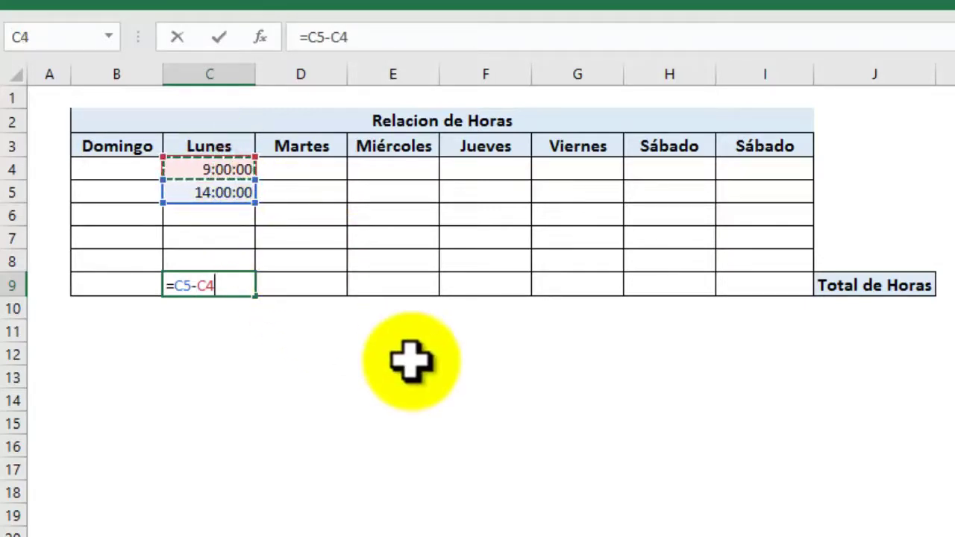
key(Return)
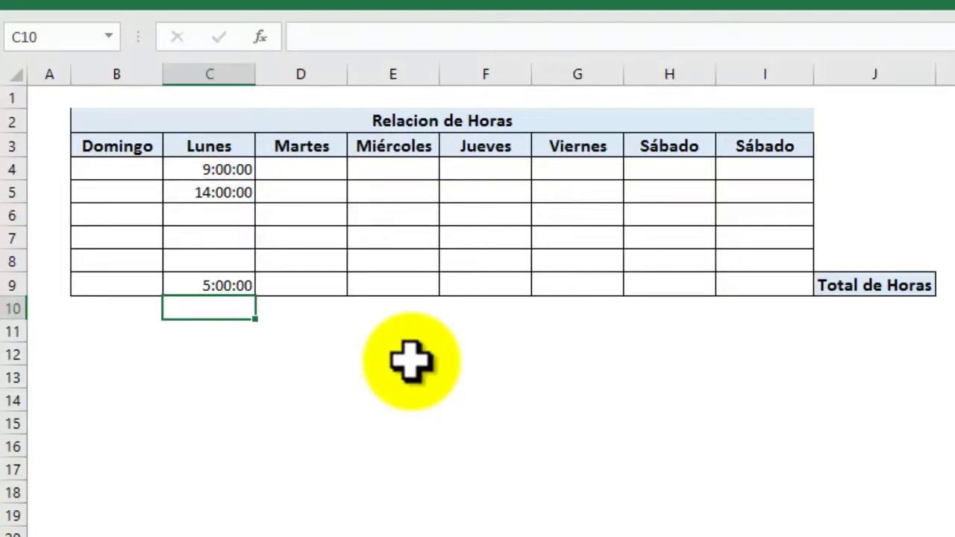
key(Up)
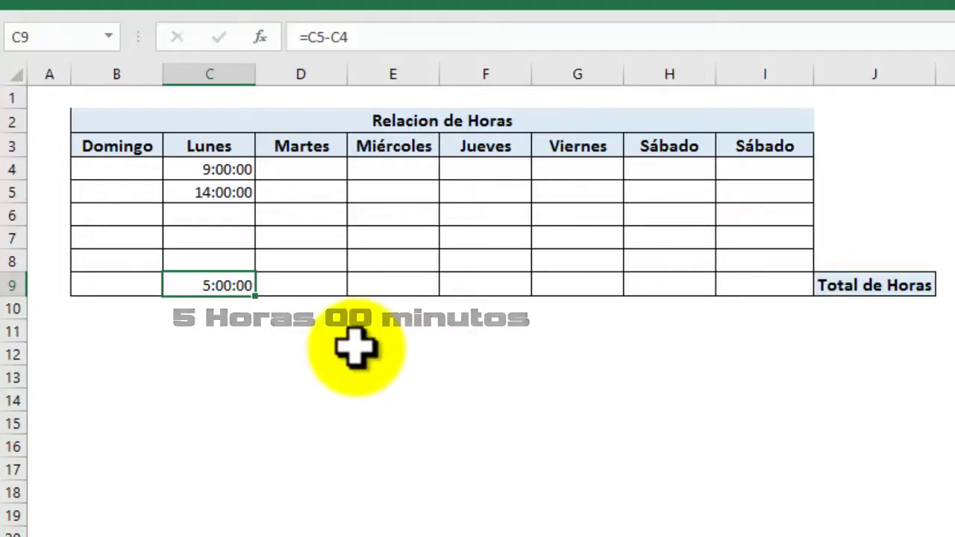
Insert the " Horas " label after [h] in C9's custom format code
click(233, 286)
right_click(233, 286)
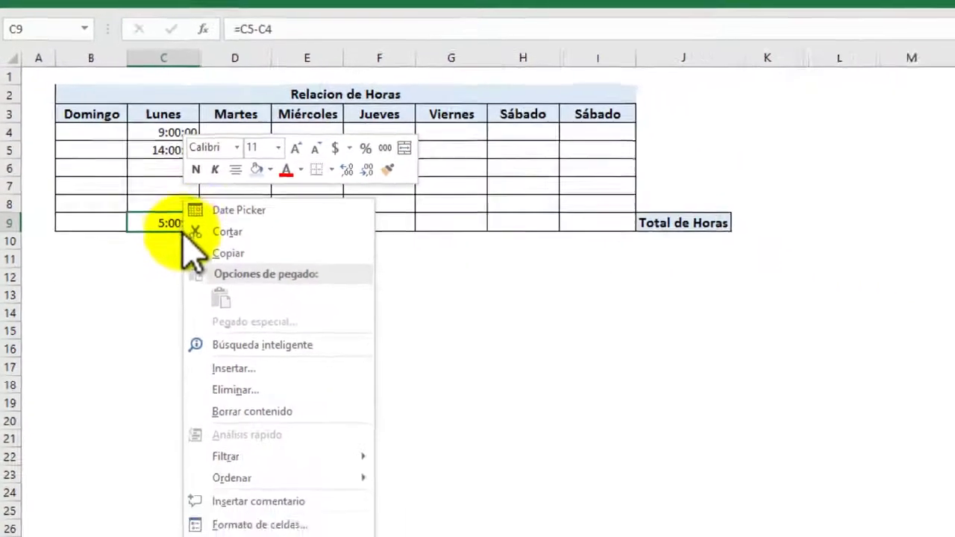
click(256, 479)
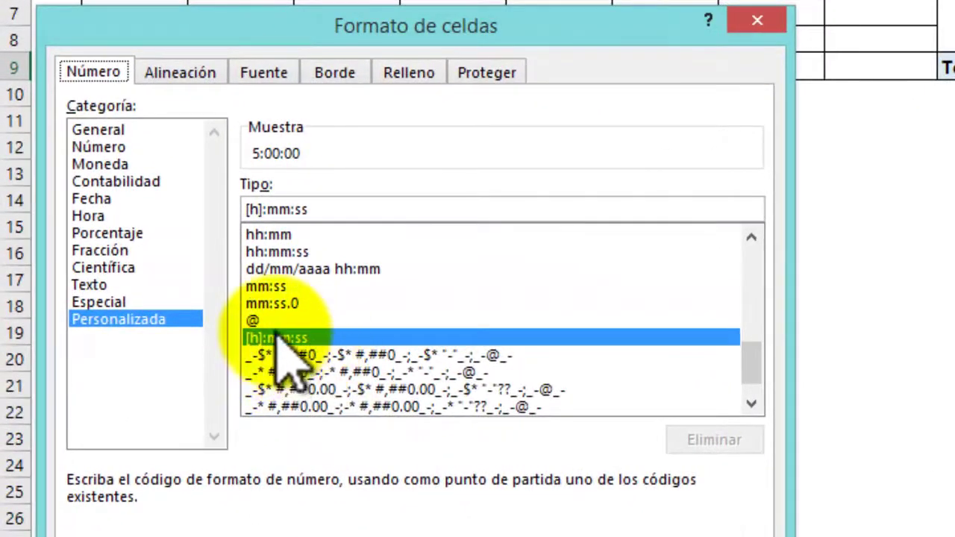
click(316, 210)
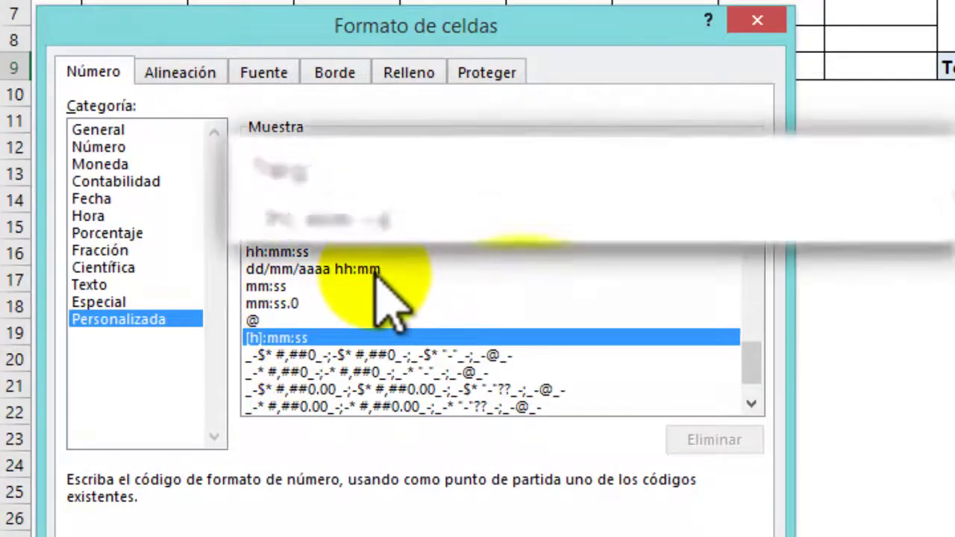
key(Left)
key(Left)
key(Left)
key(Left)
key(Left)
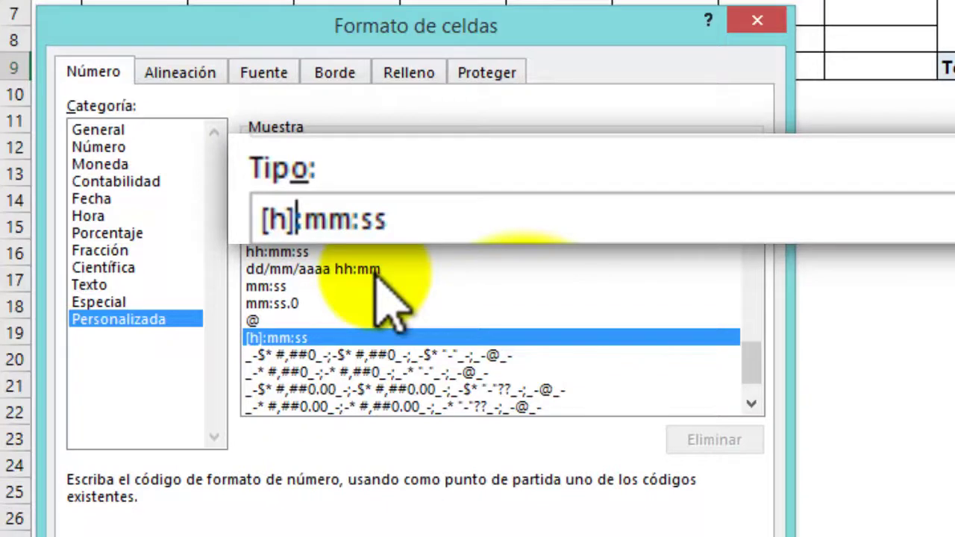
text(")
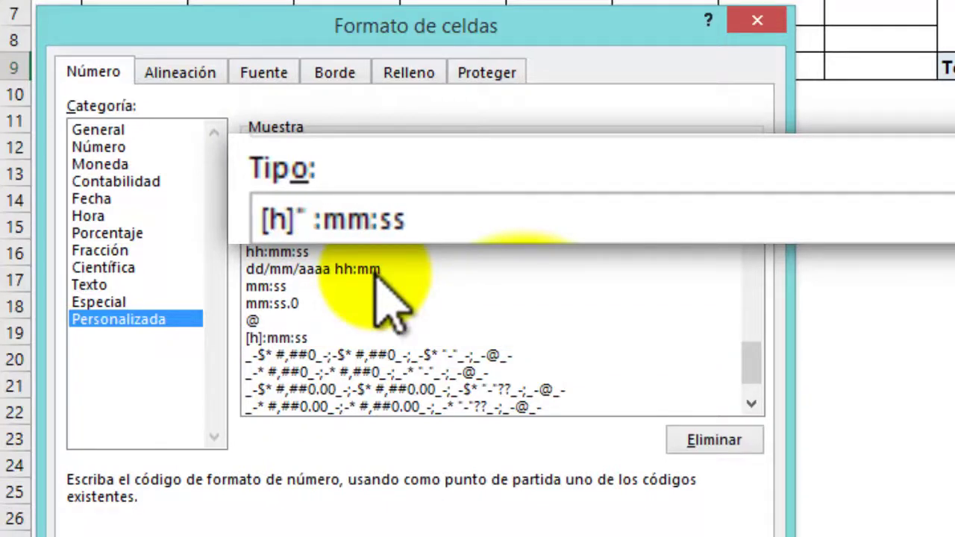
text( Horas)
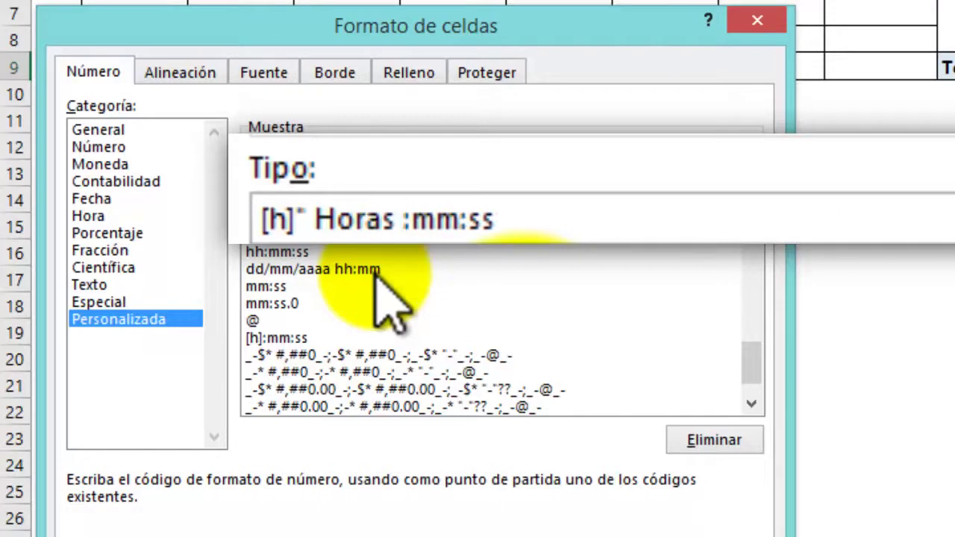
text( ")
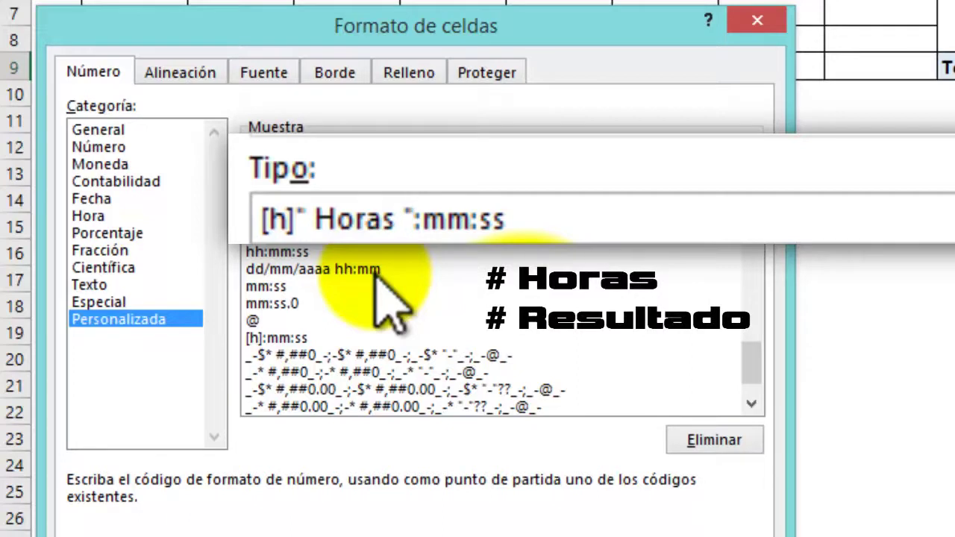
text(:)
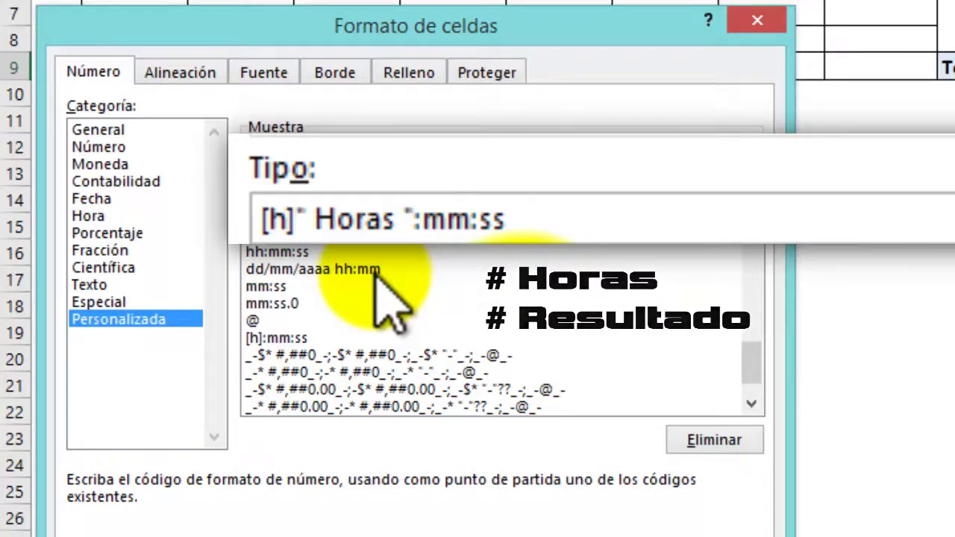
Add " Minutos " and " Segundos " labels, so C9 shows 5 Horas :00 Minutos :00 Segundos
key(Right)
key(Right)
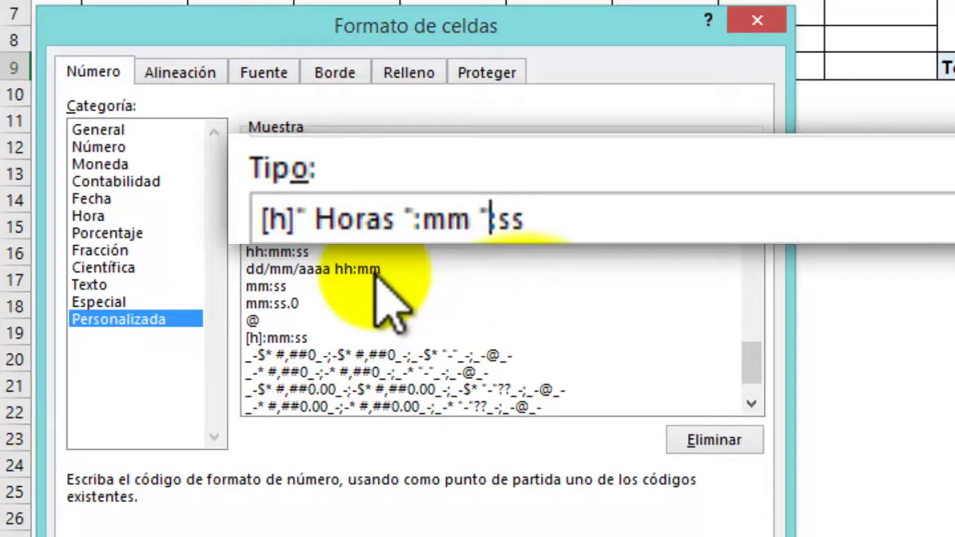
key(Delete)
text(M)
key(BackSpace)
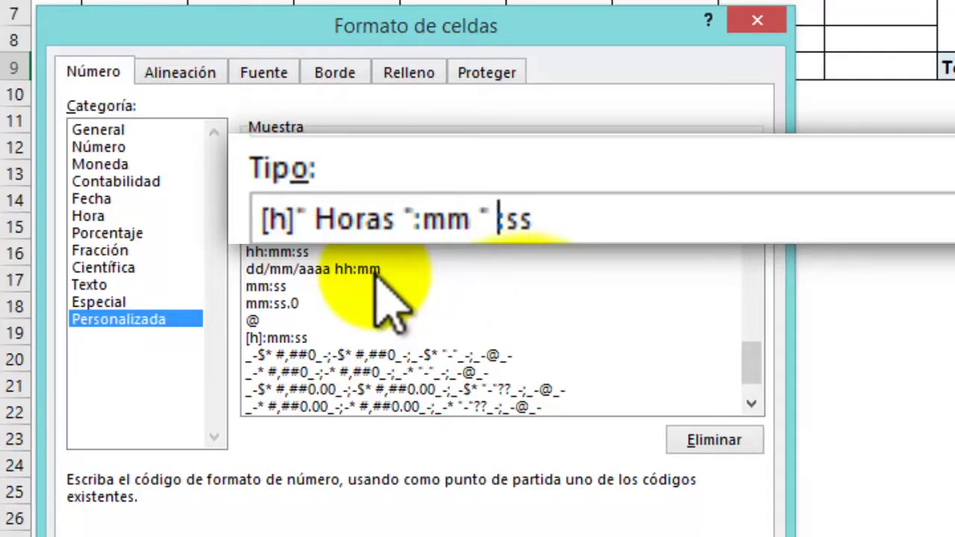
text(Minuto)
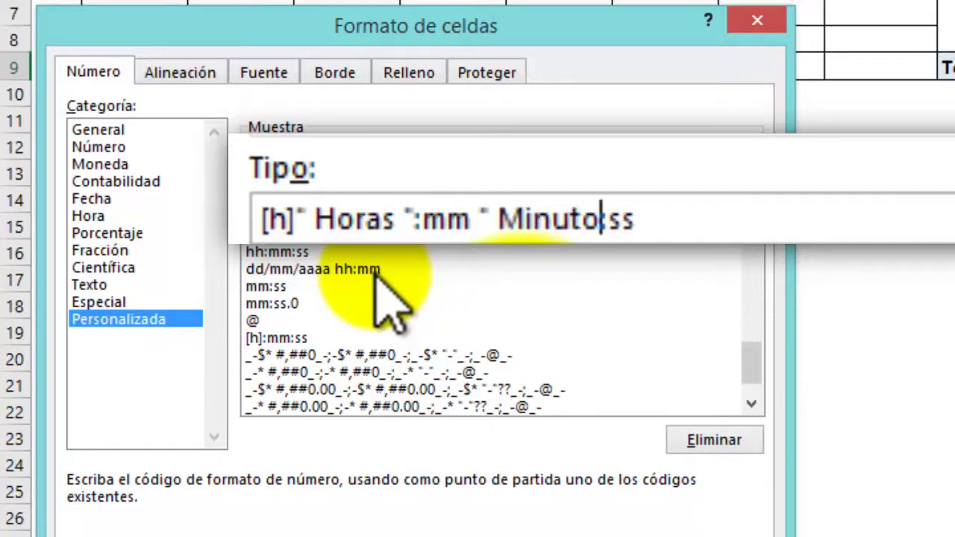
text(es)
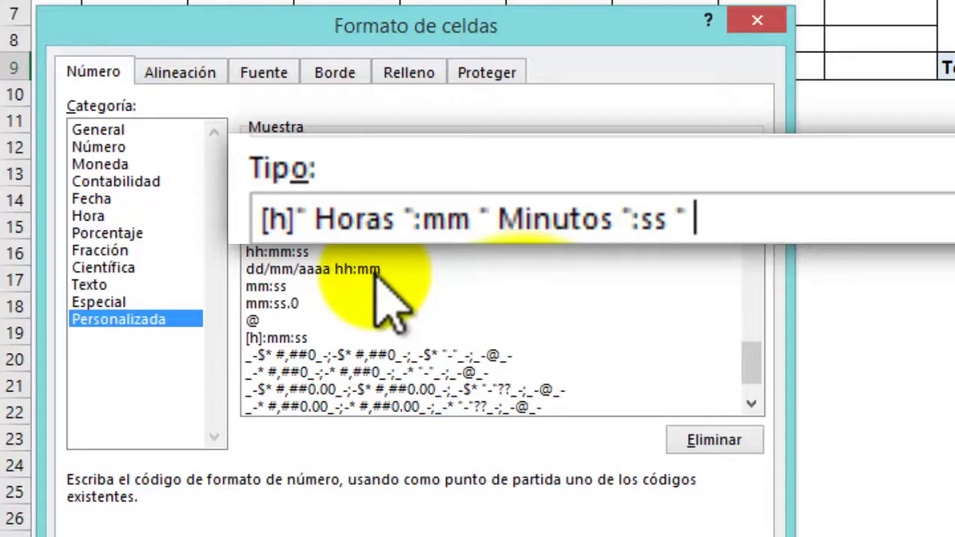
text(dos)
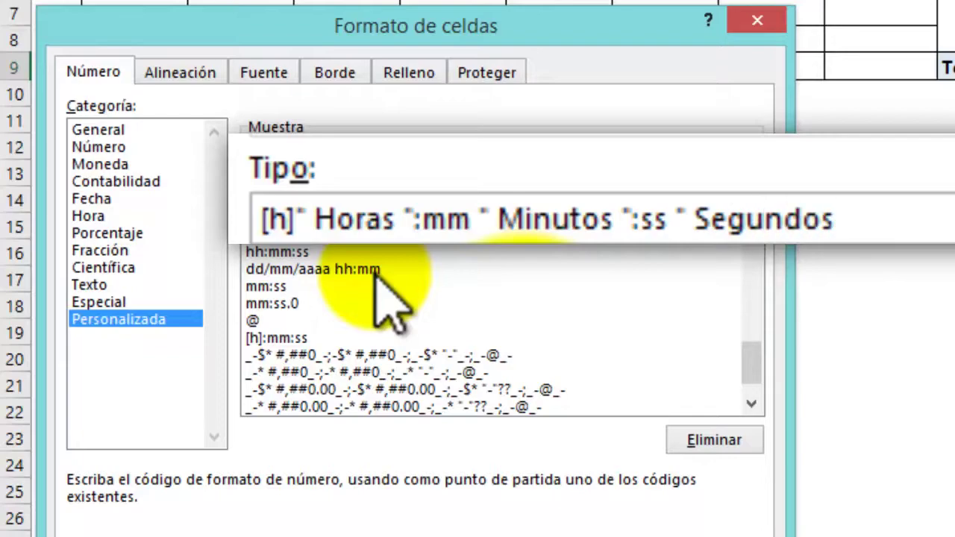
text(")
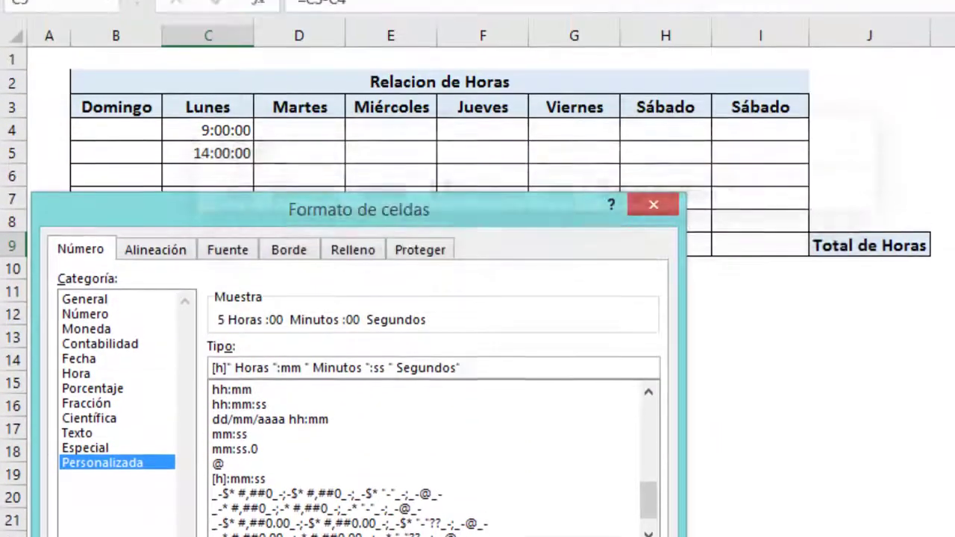
click(530, 514)
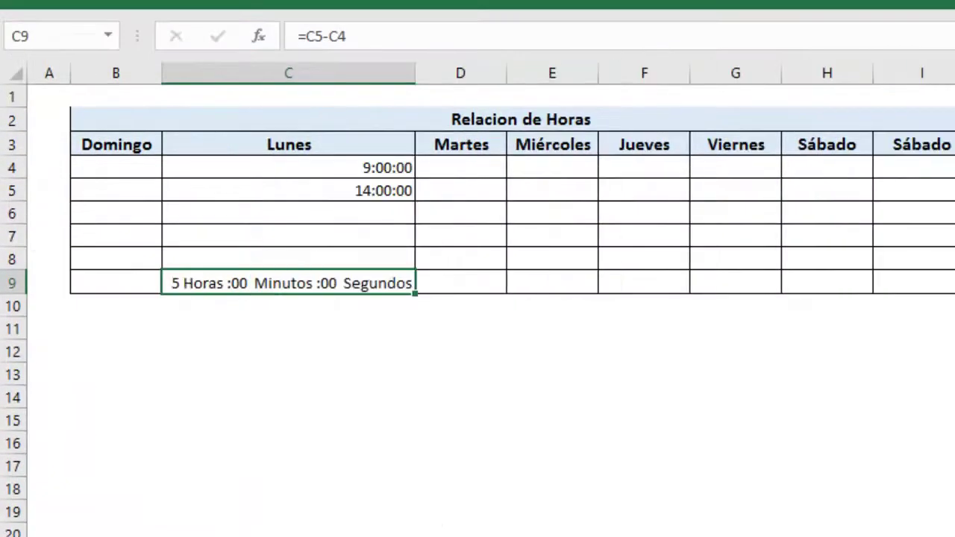
click(585, 463)
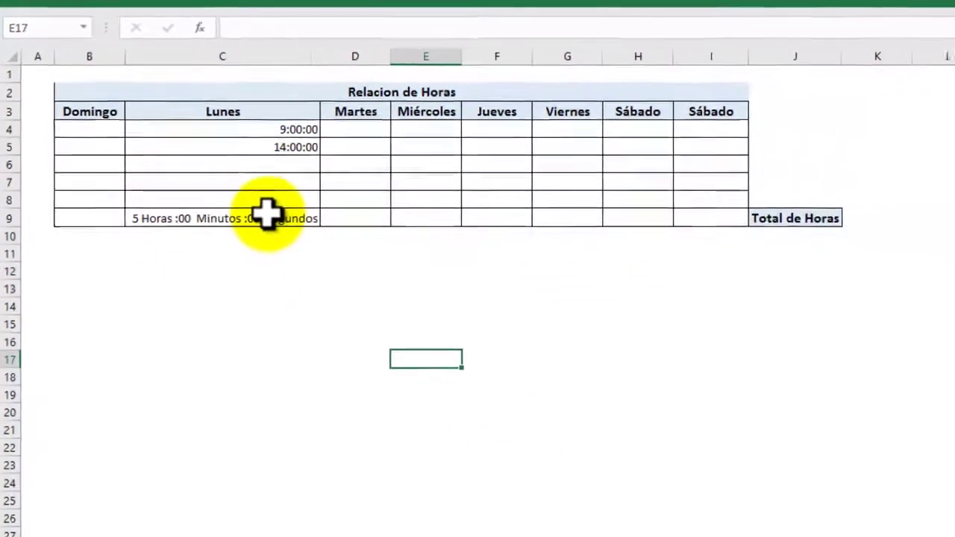
click(261, 213)
Cut C9's format code down to [h]" Horas" so it displays 5 Horas
right_click(264, 212)
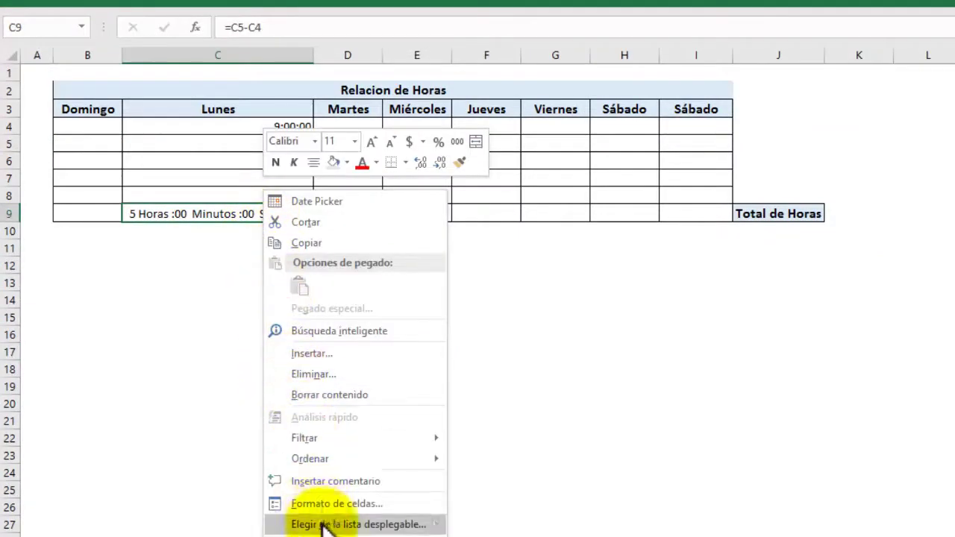
click(320, 498)
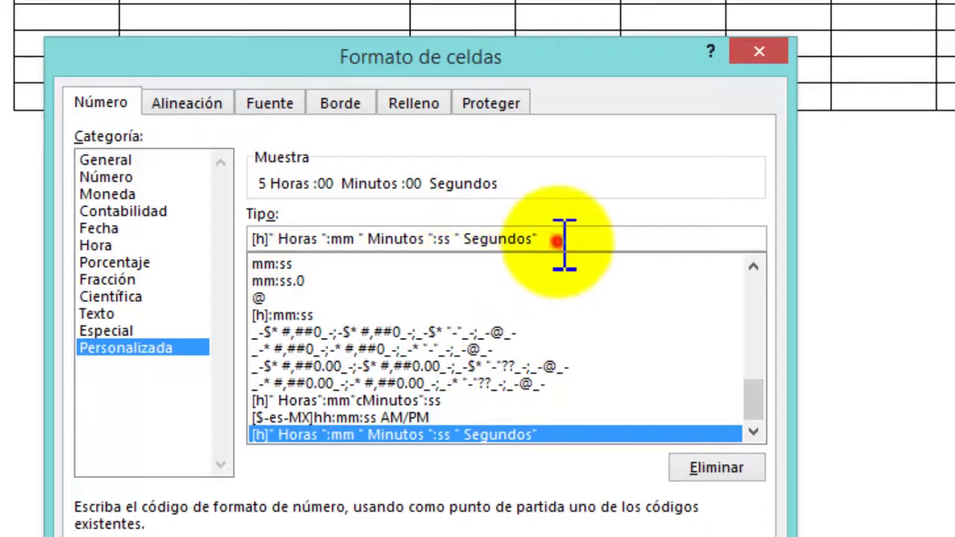
drag(559, 239, 319, 238)
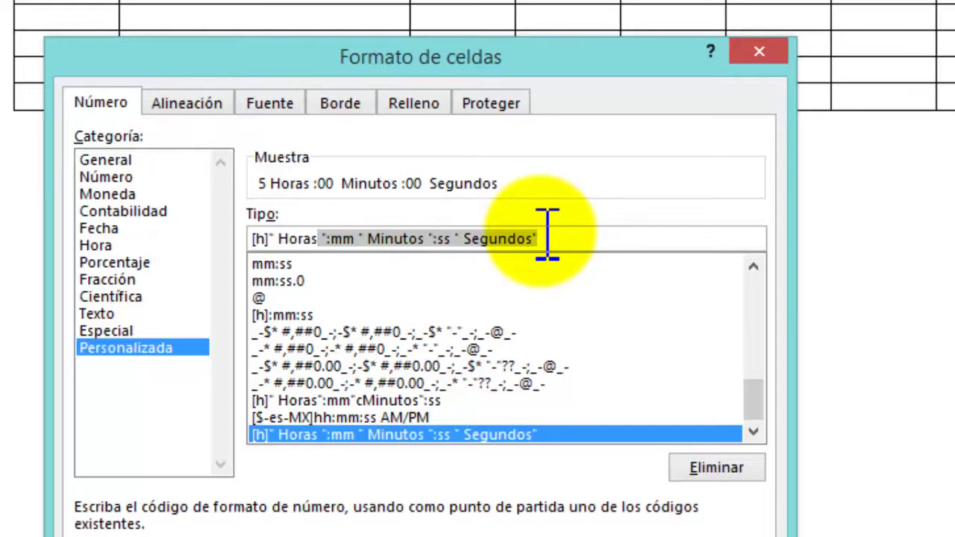
key(Delete)
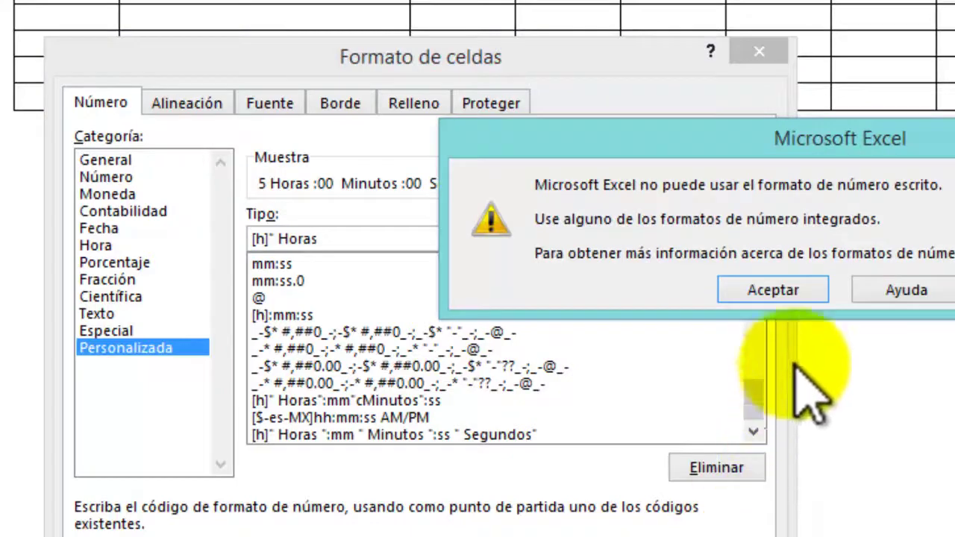
click(775, 290)
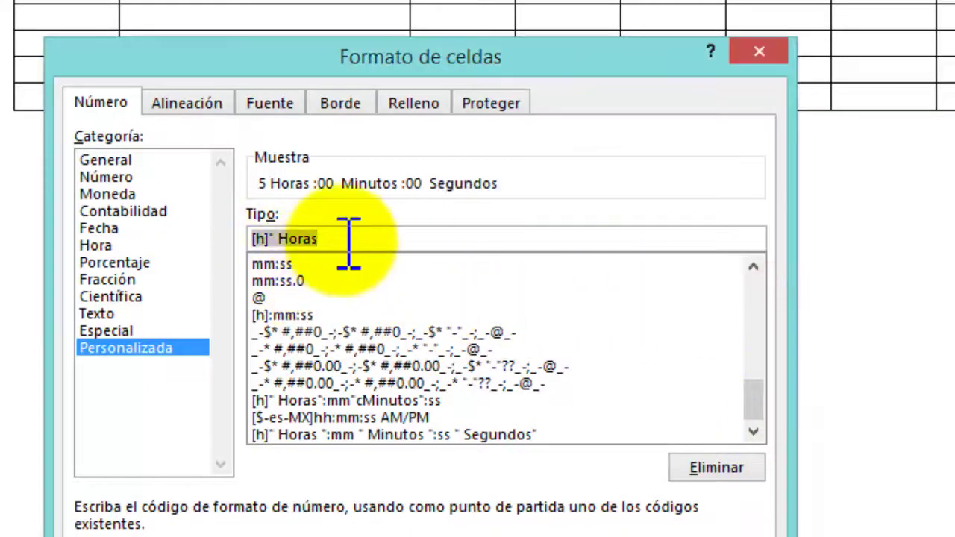
click(337, 238)
text(")
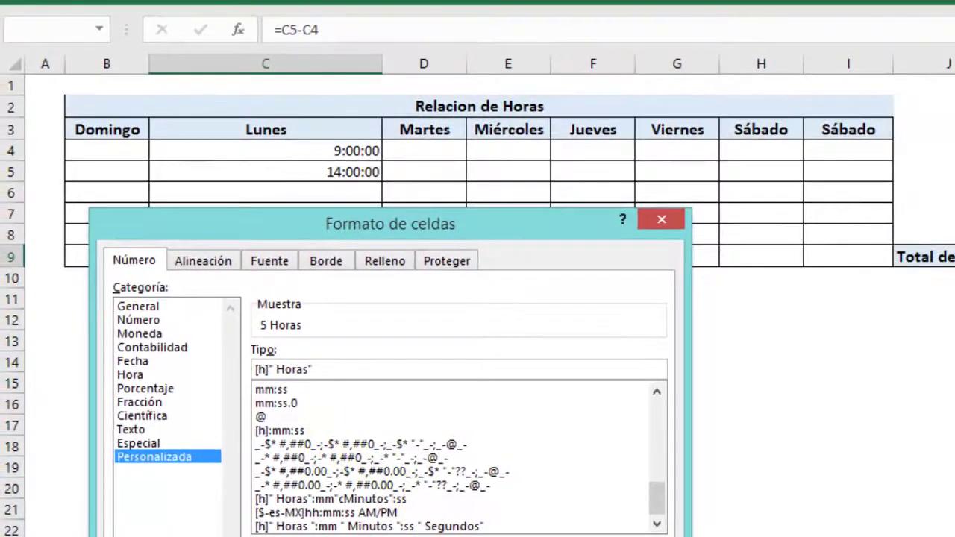
click(528, 532)
Enter 8:00 in D4 and 16:00 in D5 under Martes
click(479, 405)
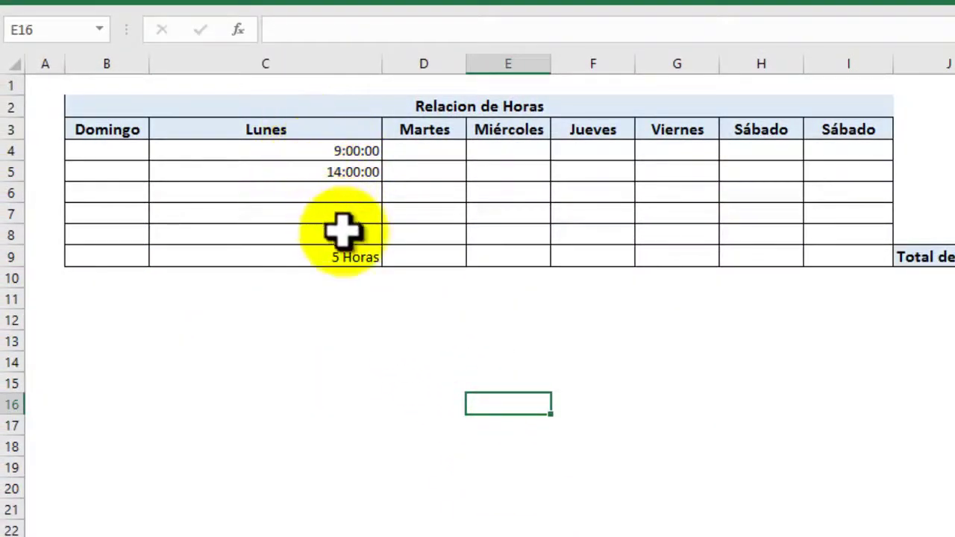
click(433, 149)
text(8:00)
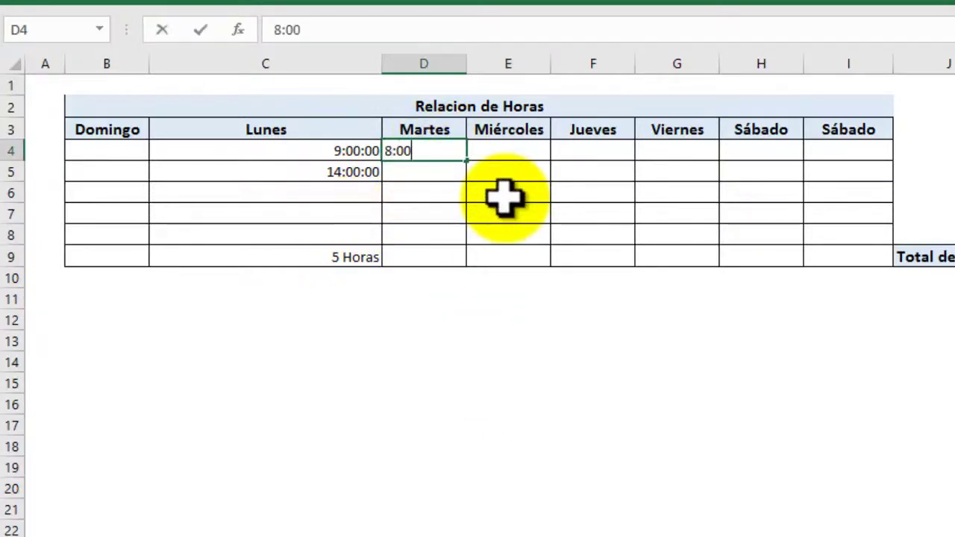
key(Return)
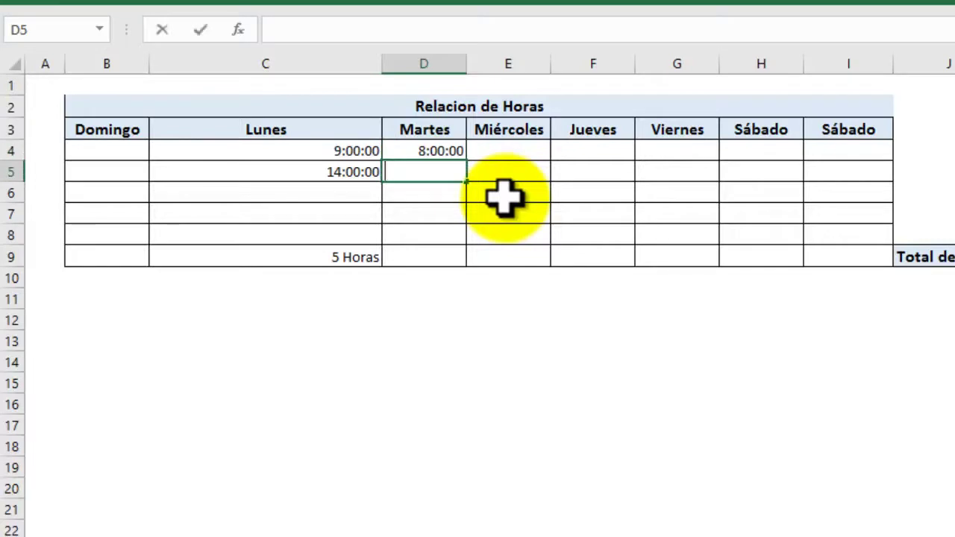
text(16:00)
key(Return)
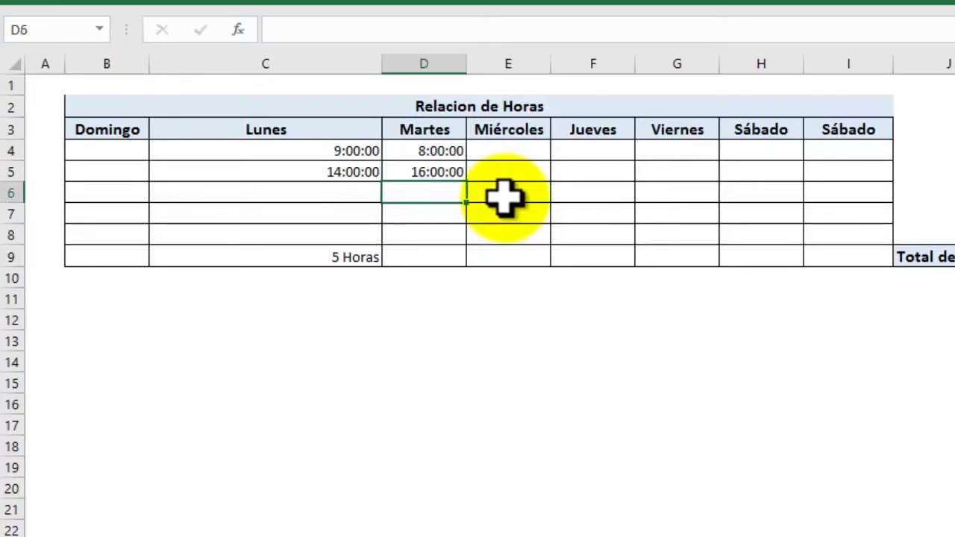
key(Return)
key(Down)
key(Down)
key(Left)
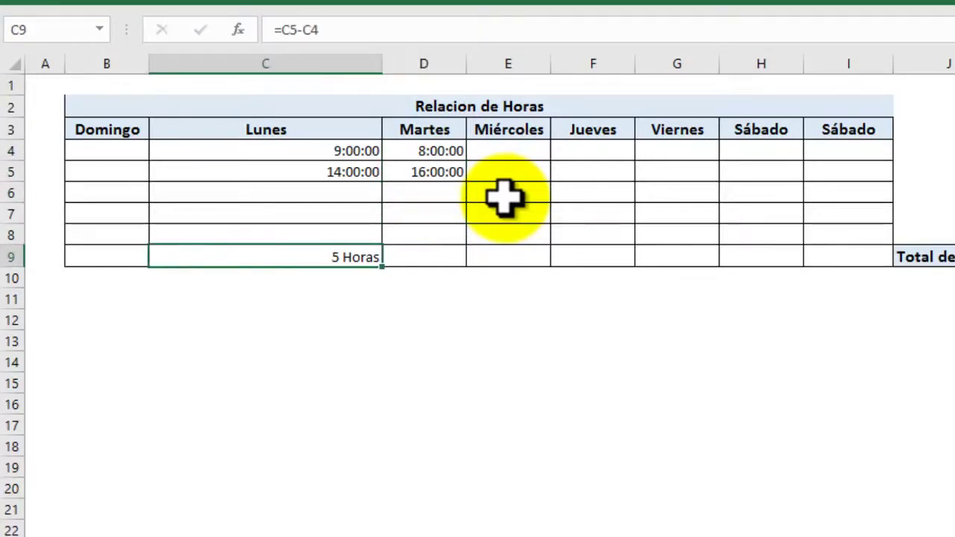
Copy C9's hours formula into D9, giving =D5-D4 showing 8 Horas for Martes
right_click(347, 254)
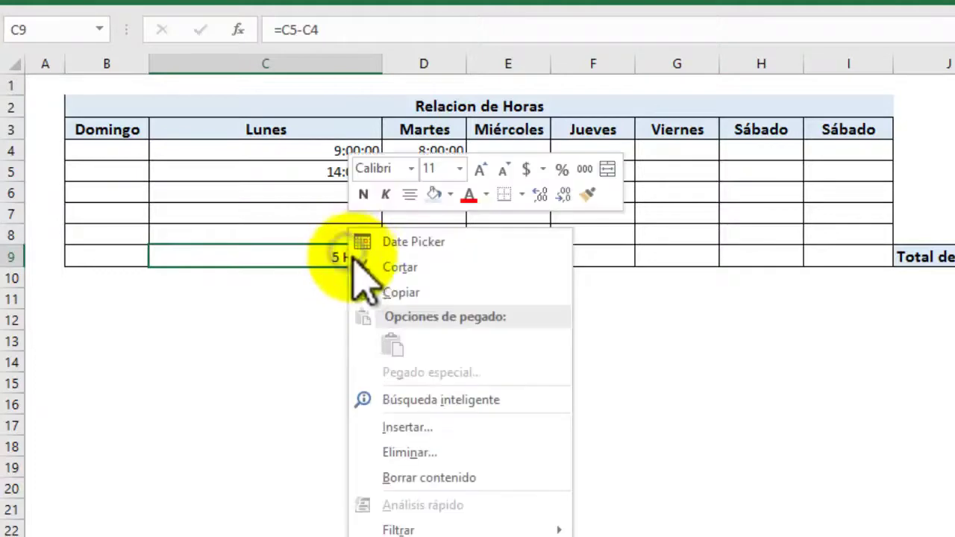
click(400, 293)
click(435, 274)
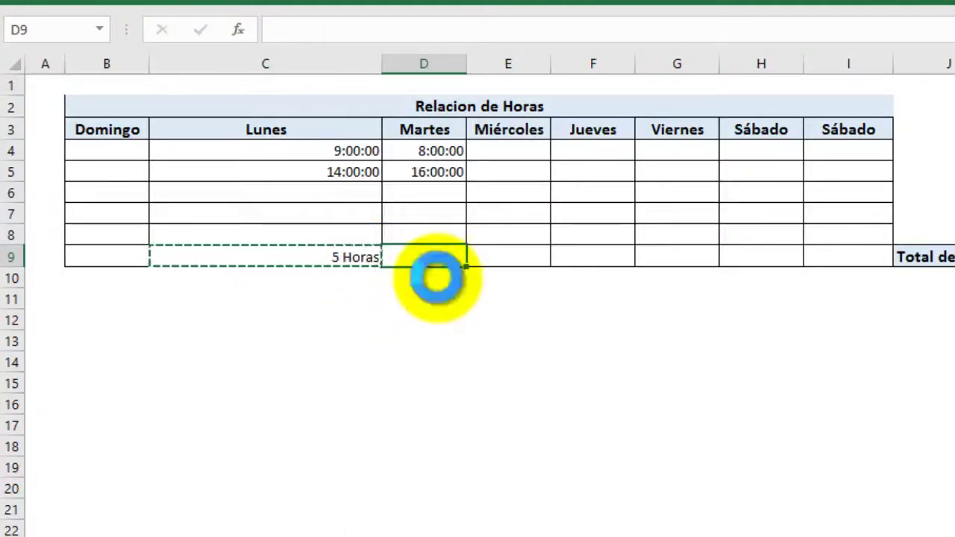
key(ctrl+v)
click(479, 299)
click(339, 258)
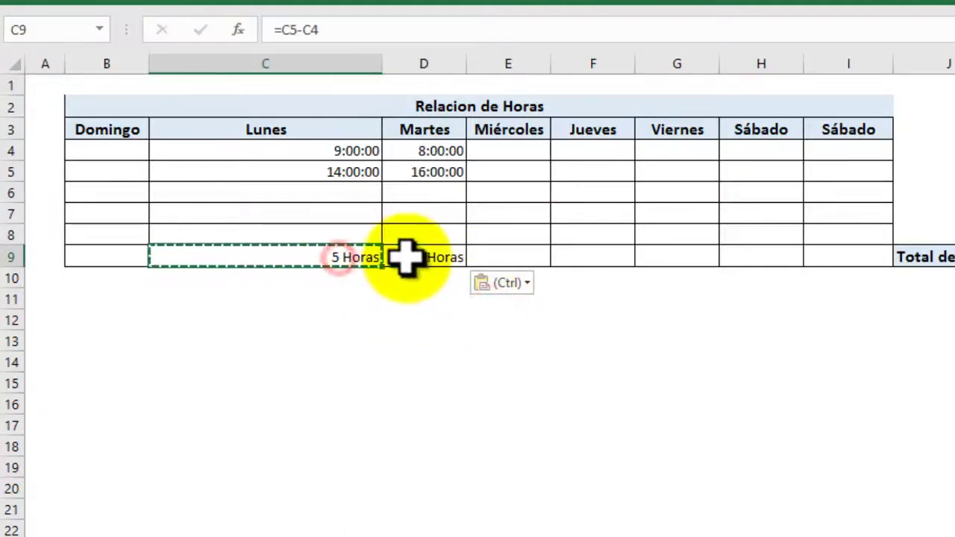
click(414, 255)
click(343, 254)
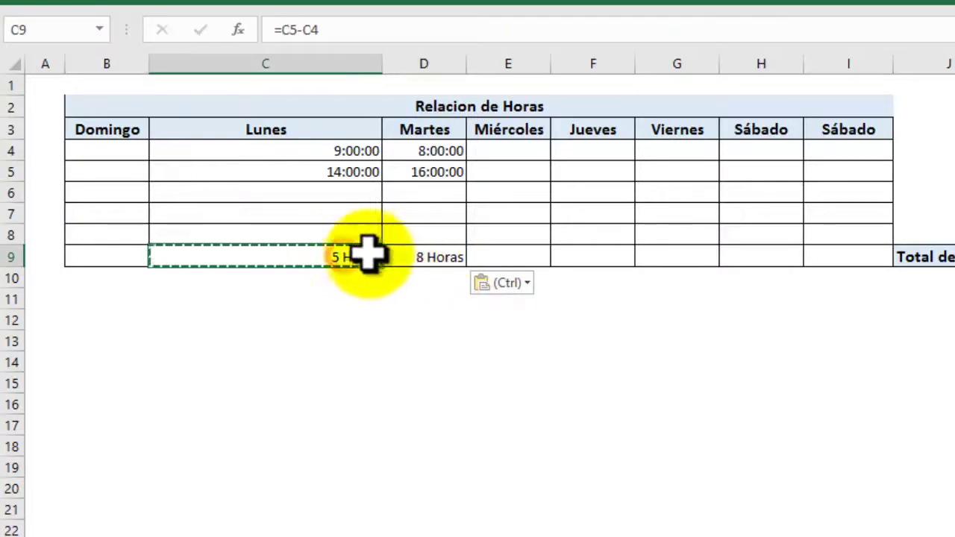
click(408, 258)
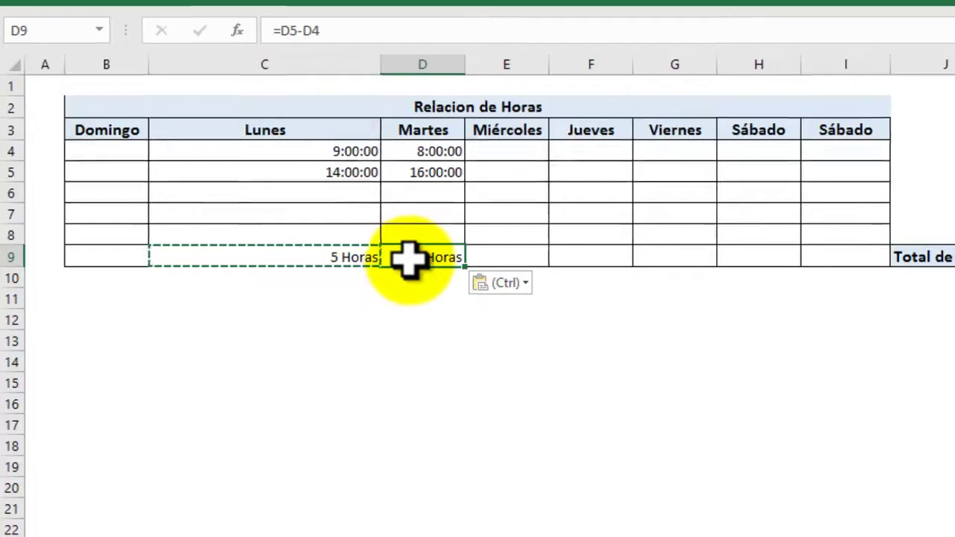
click(851, 277)
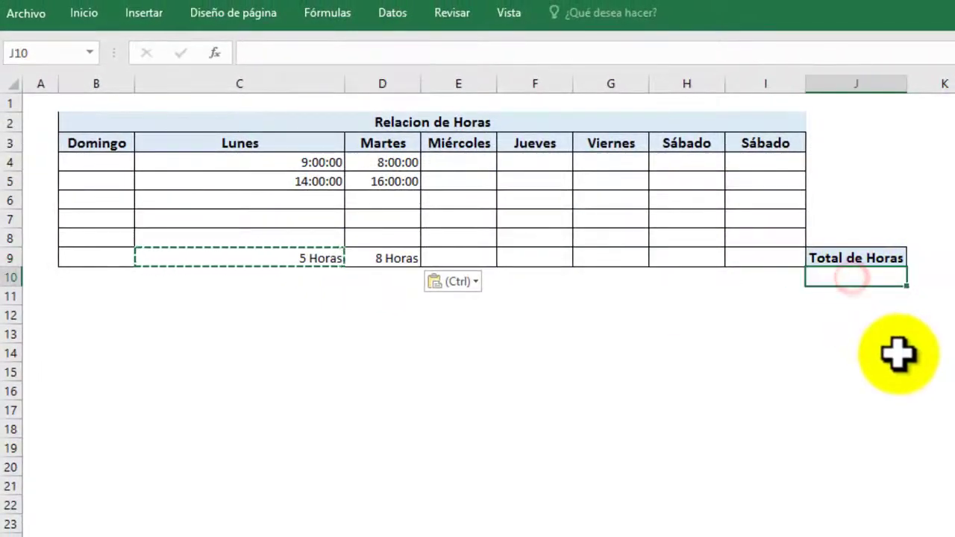
Enter =suma(C9:I9) in J10 to total the week at 13 Horas
text(=suma)
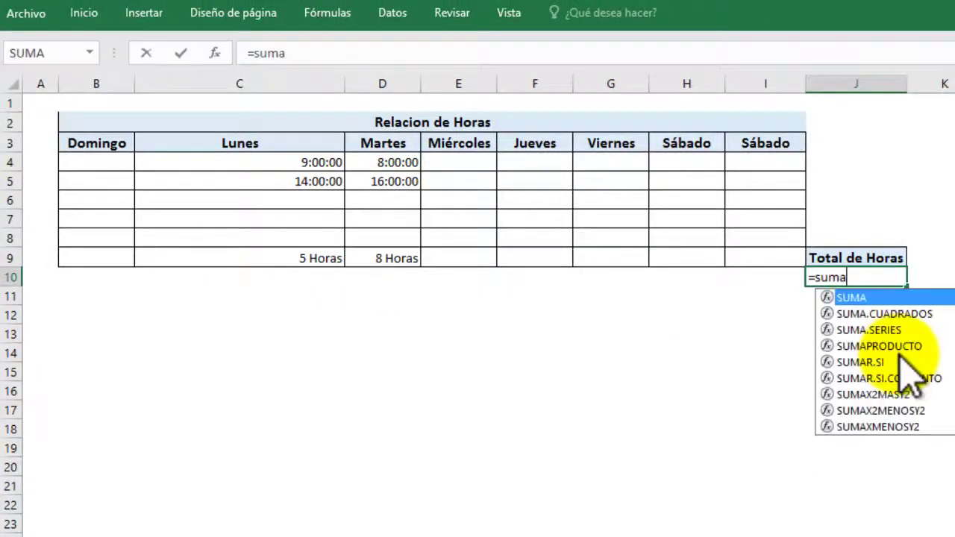
text(()
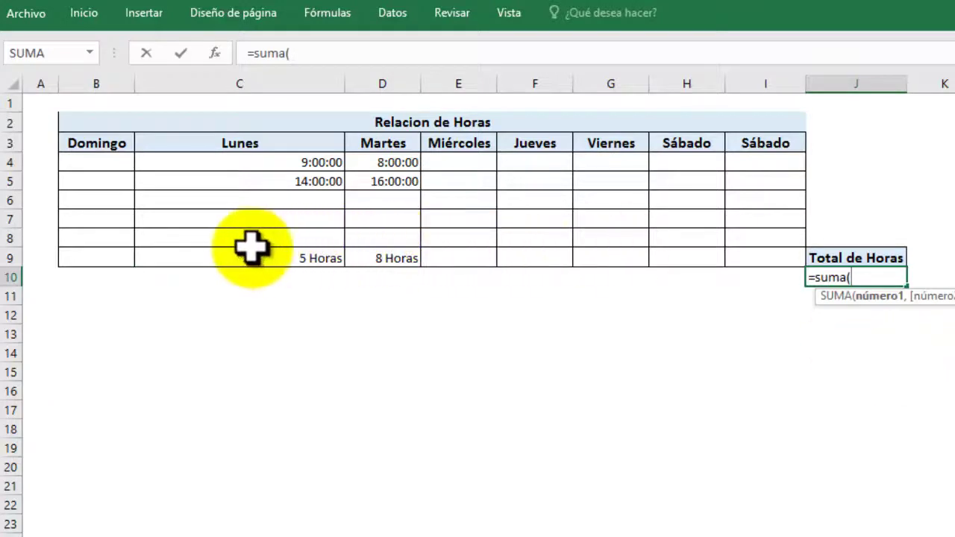
drag(219, 256, 761, 258)
text())
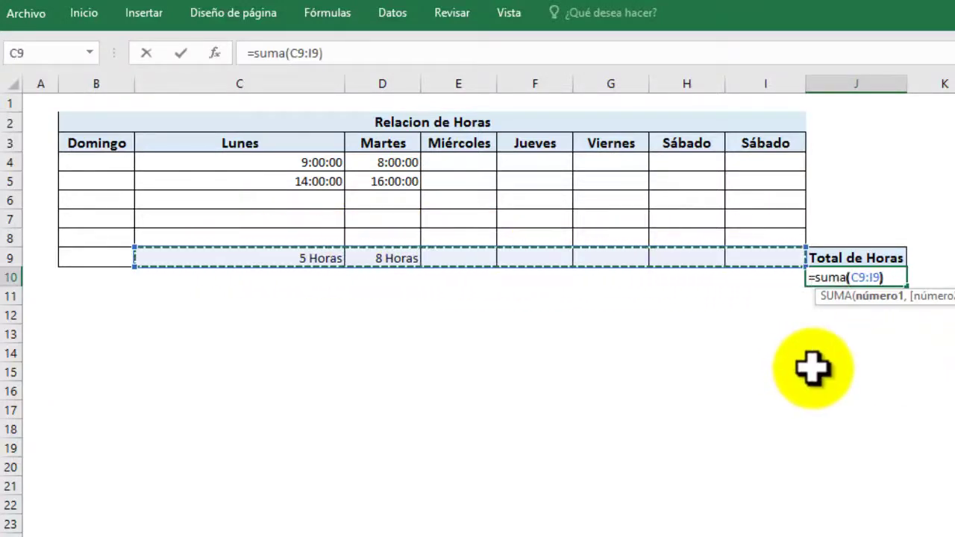
key(Return)
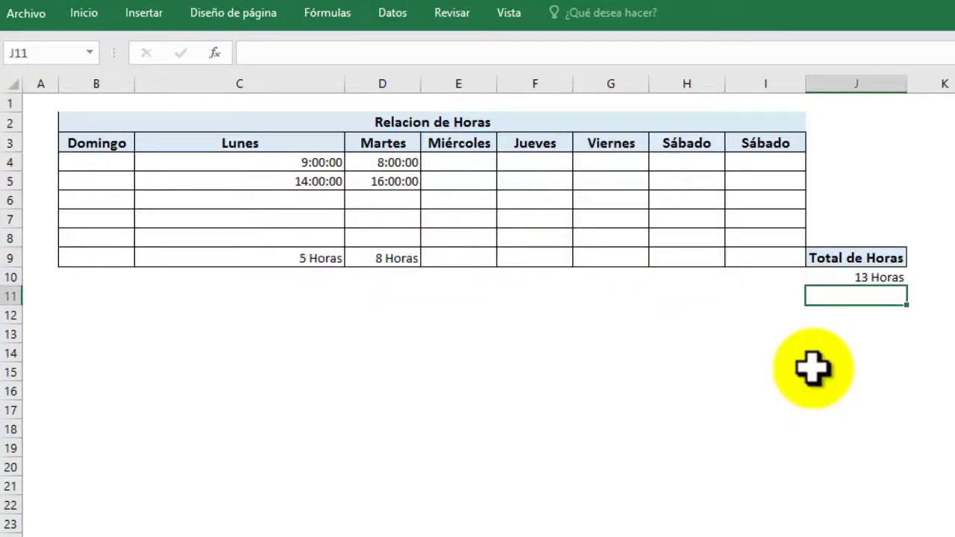